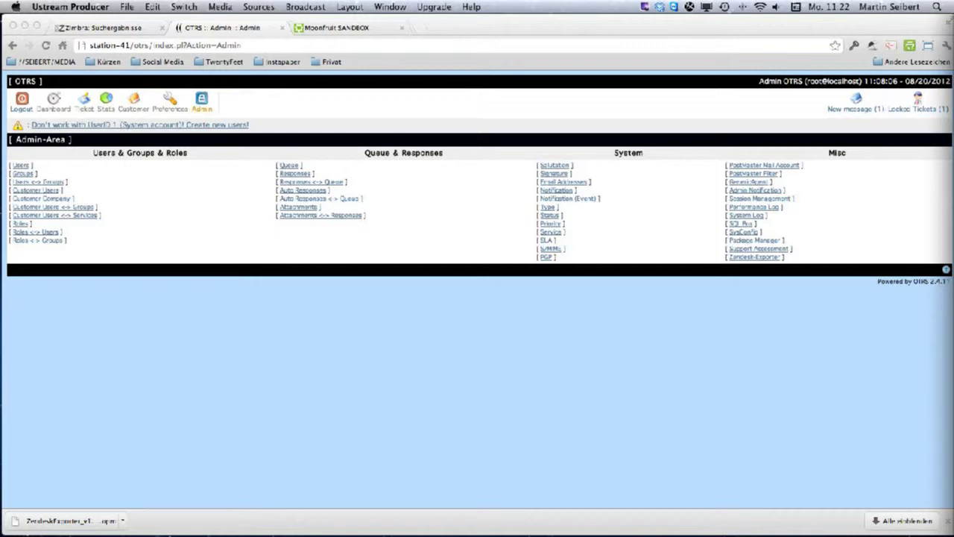
Remove the ZendeskExporter 1.0.3 package from Package Manager, confirming the uninstall.
{"action": "left_click", "coordinate": [740, 244]}
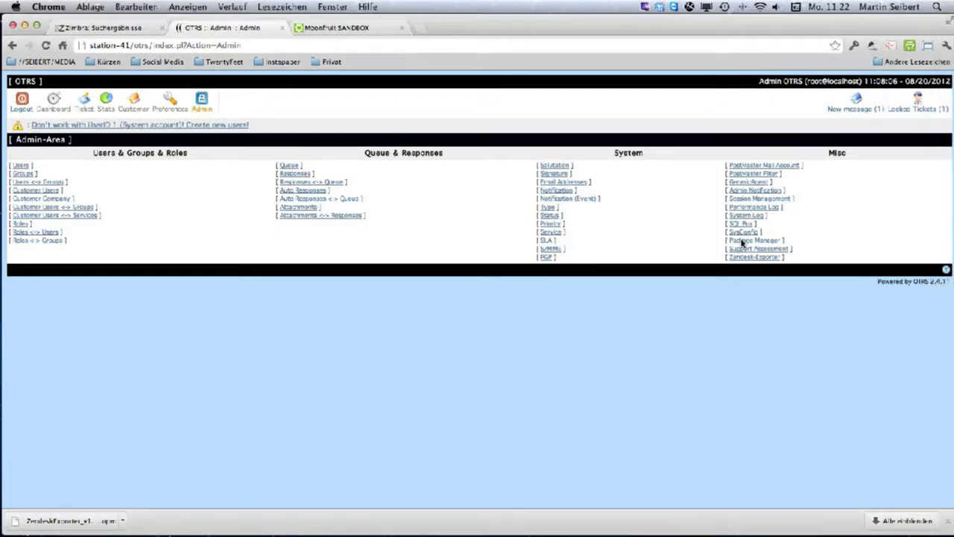
{"action": "left_click", "coordinate": [748, 241]}
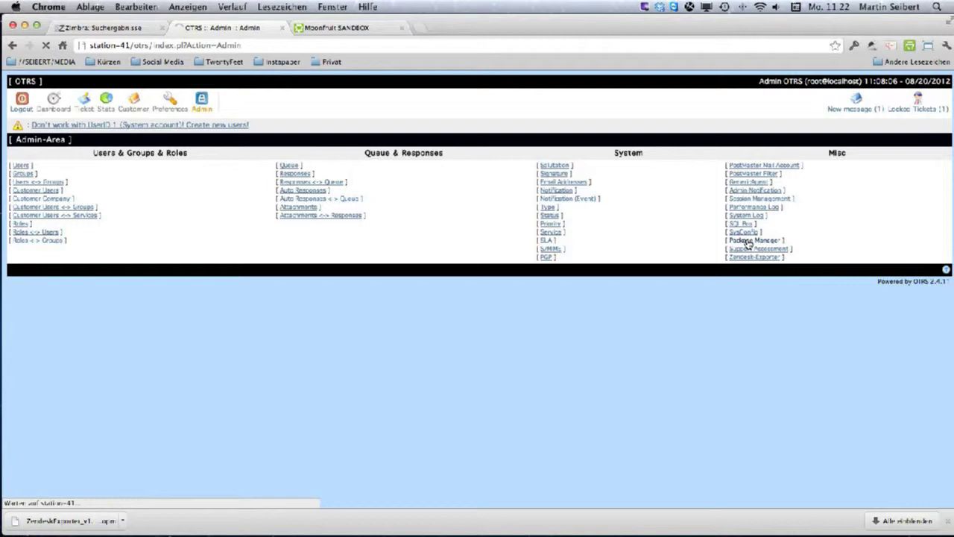
{"action": "scroll", "coordinate": [746, 246], "scroll_direction": "down", "scroll_amount": 5}
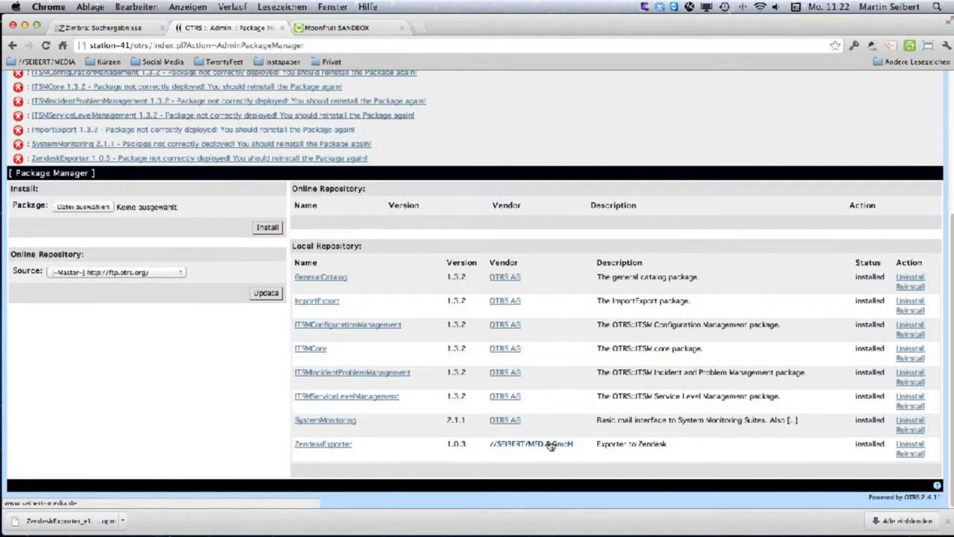
{"action": "left_click", "coordinate": [908, 443]}
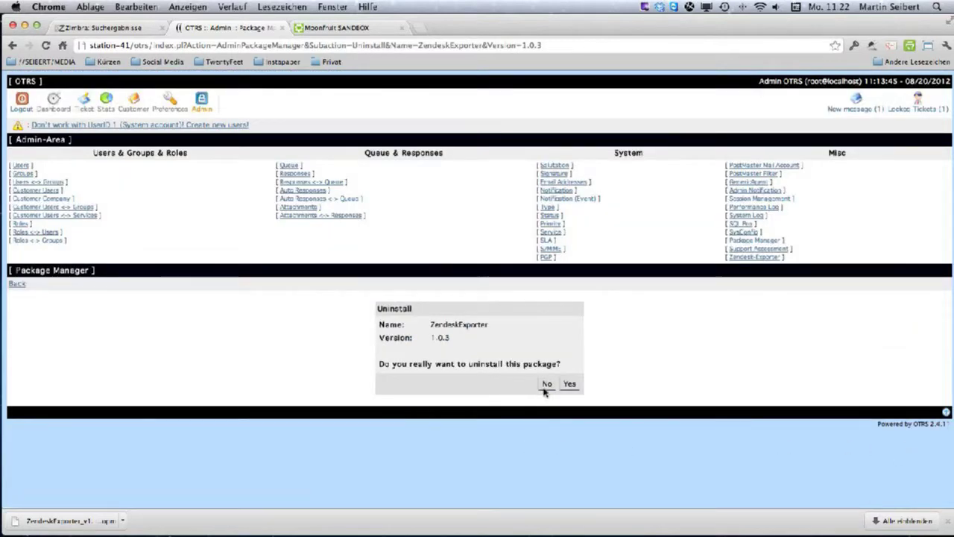
{"action": "left_click", "coordinate": [568, 385]}
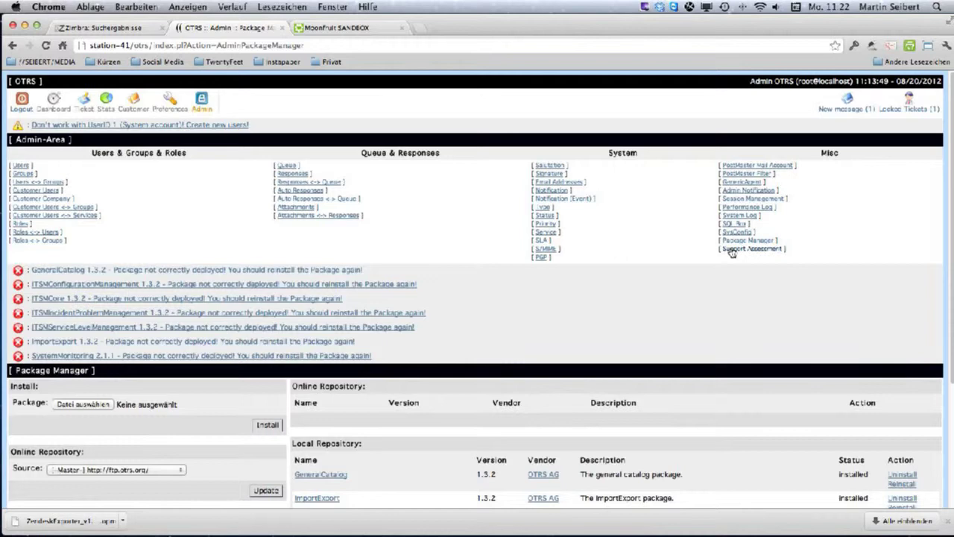
Reload the Package Manager page and close a stray file browser window.
{"action": "left_click", "coordinate": [735, 240]}
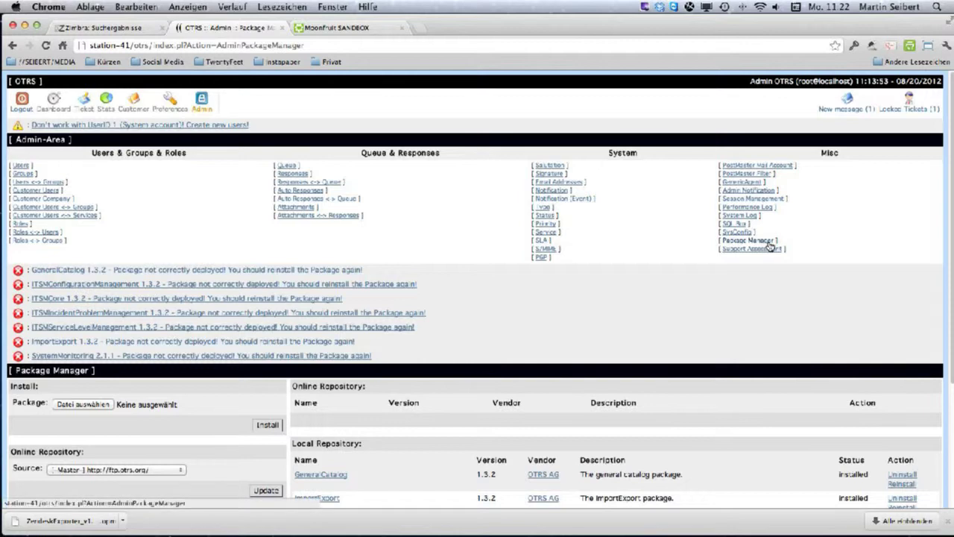
{"action": "left_click", "coordinate": [724, 241]}
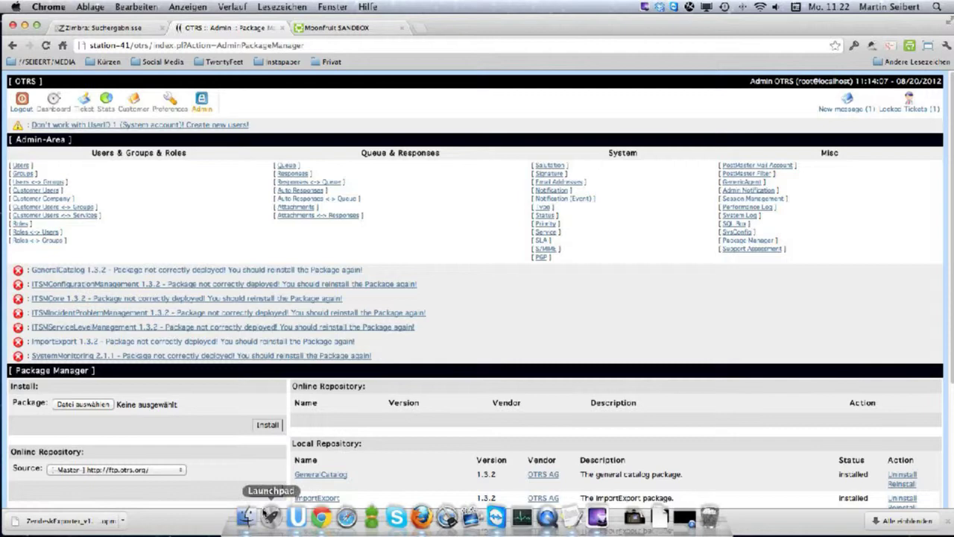
{"action": "left_click", "coordinate": [253, 518]}
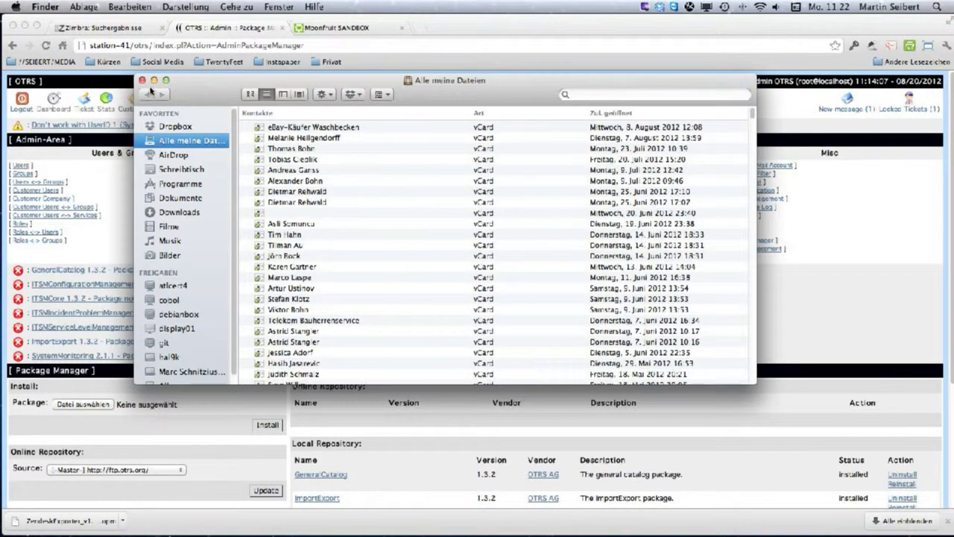
{"action": "left_click", "coordinate": [142, 80]}
{"action": "left_click", "coordinate": [76, 421]}
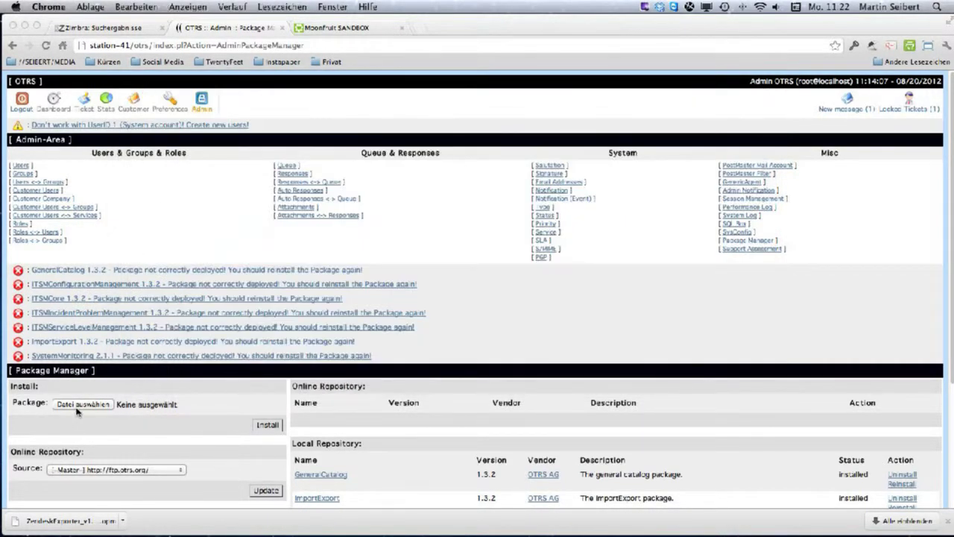
Upload and install the no_attachments ZendeskExporter .opm file from the Downloads folder.
{"action": "left_click", "coordinate": [80, 405]}
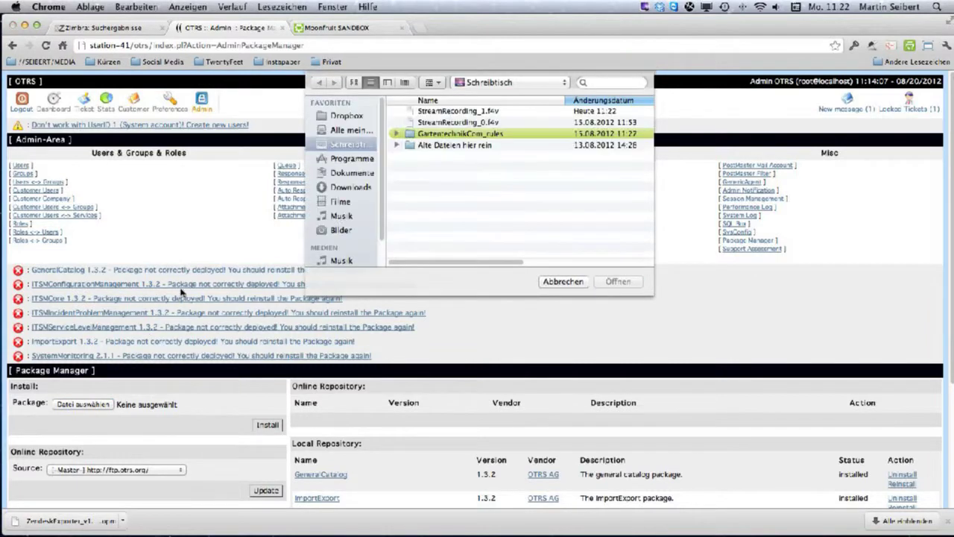
{"action": "left_click", "coordinate": [341, 186]}
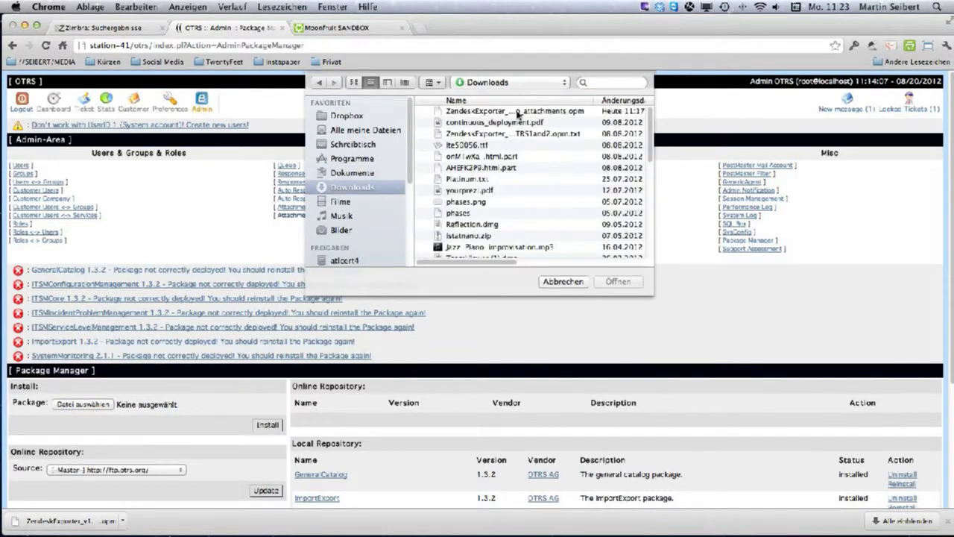
{"action": "left_click", "coordinate": [518, 112]}
{"action": "left_click", "coordinate": [618, 282]}
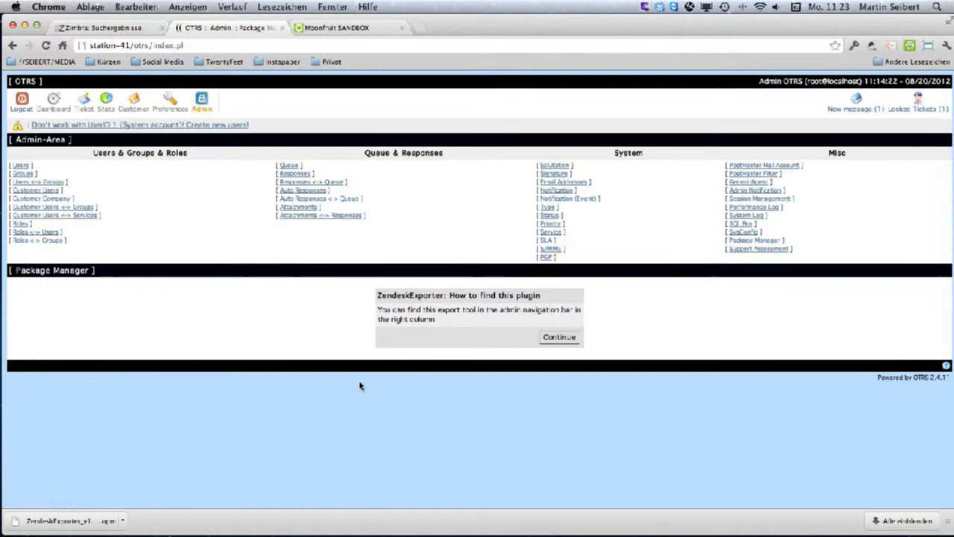
Dismiss the plugin notice and verify ZendeskExporter 1.0.4_no_attachments appears in Package Manager.
{"action": "left_click", "coordinate": [553, 339]}
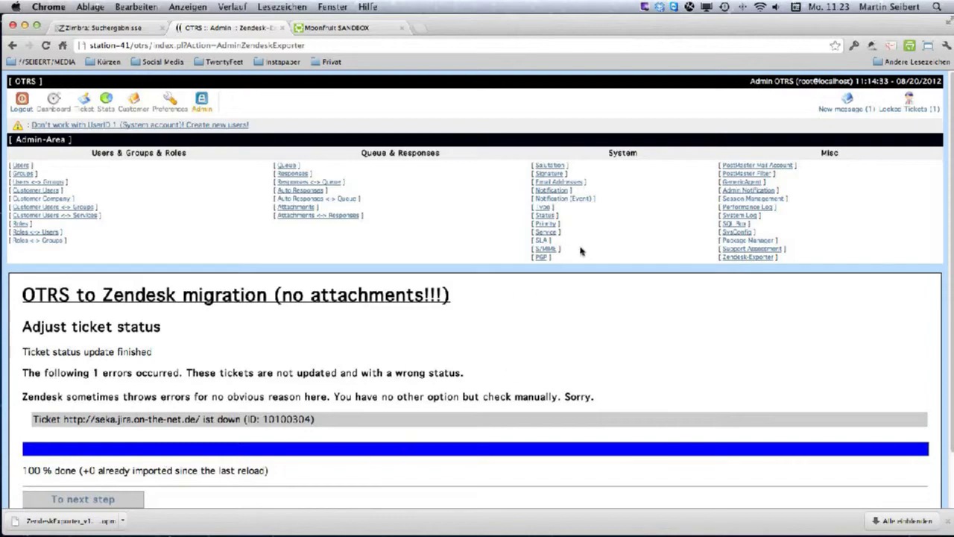
{"action": "left_click", "coordinate": [732, 242]}
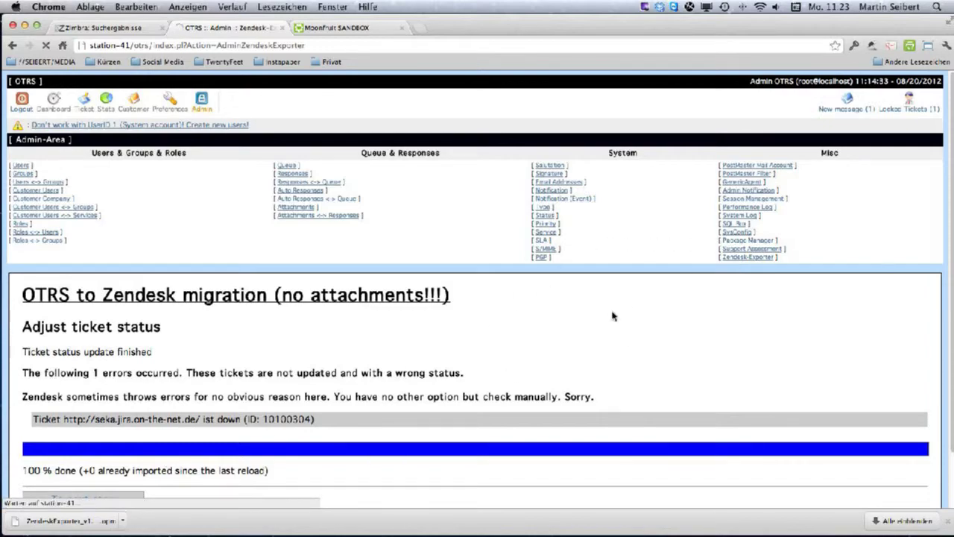
{"action": "scroll", "coordinate": [212, 460], "scroll_direction": "down", "scroll_amount": 5}
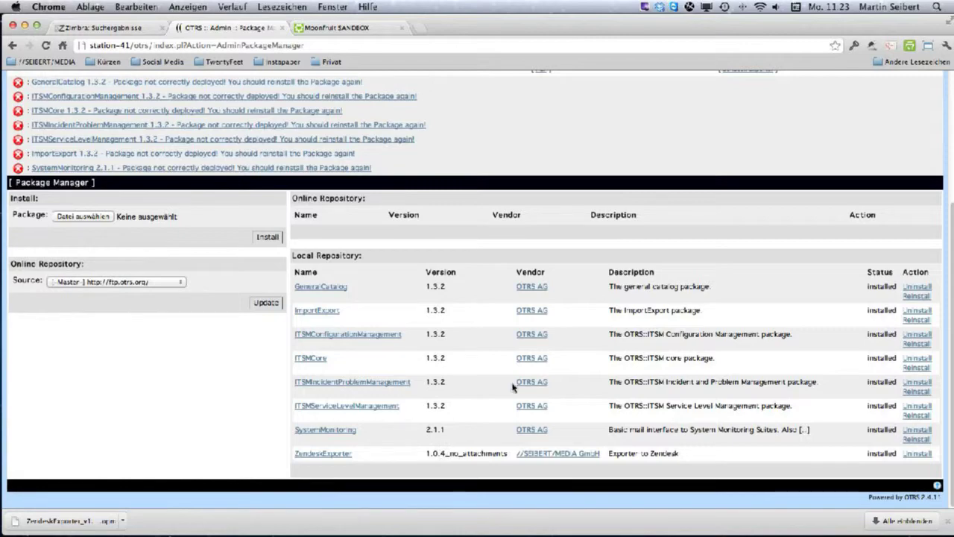
{"action": "scroll", "coordinate": [512, 386], "scroll_direction": "up", "scroll_amount": 5}
{"action": "scroll", "coordinate": [440, 466], "scroll_direction": "down", "scroll_amount": 5}
{"action": "scroll", "coordinate": [651, 380], "scroll_direction": "up", "scroll_amount": 3}
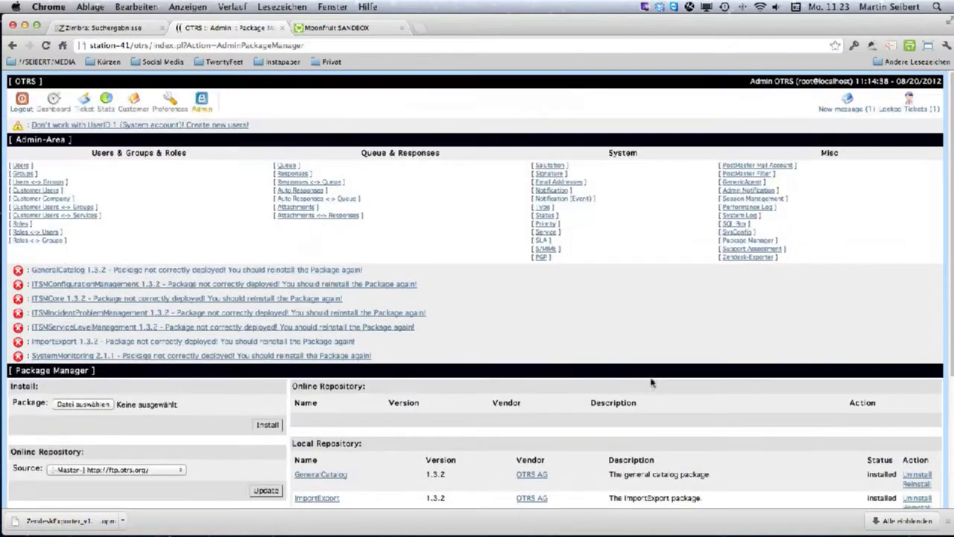
Step the earlier Zendesk migration past status adjustment and run its temporary-file cleanup.
{"action": "left_click", "coordinate": [742, 257]}
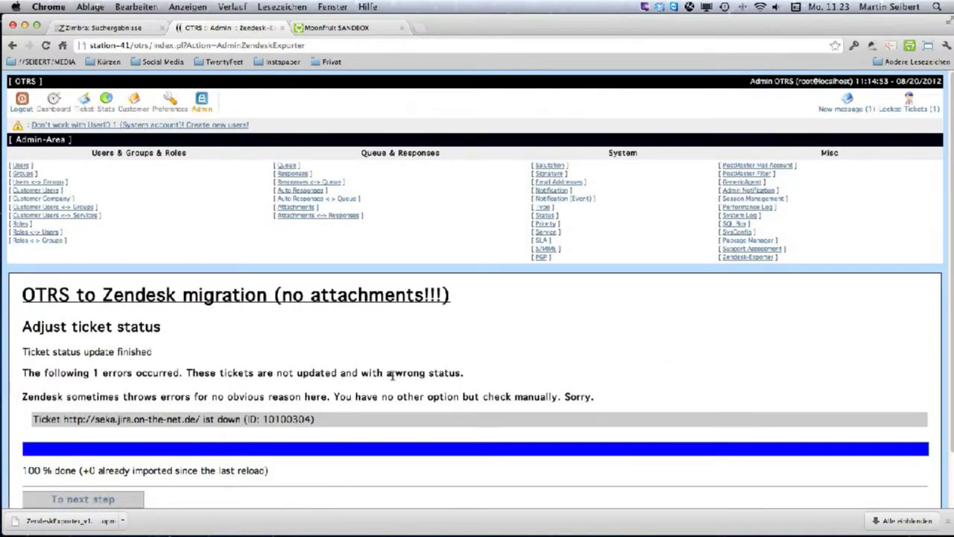
{"action": "scroll", "coordinate": [217, 372], "scroll_direction": "down", "scroll_amount": 2}
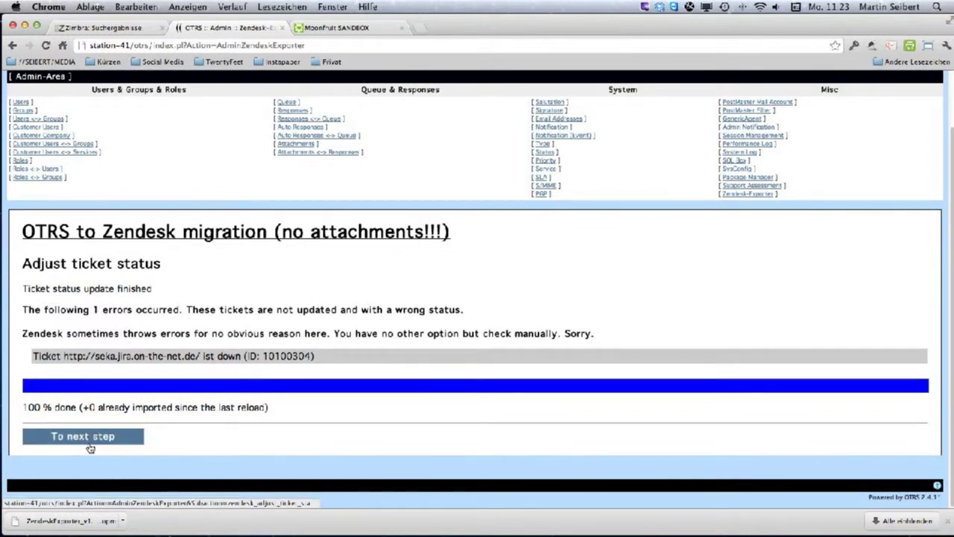
{"action": "left_click", "coordinate": [89, 441]}
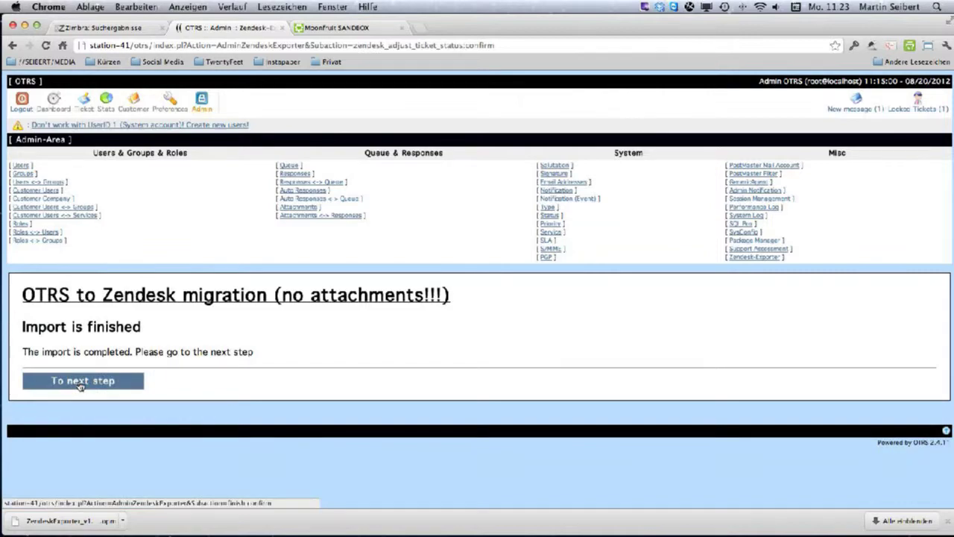
{"action": "left_click", "coordinate": [80, 382]}
{"action": "scroll", "coordinate": [90, 461], "scroll_direction": "down", "scroll_amount": 3}
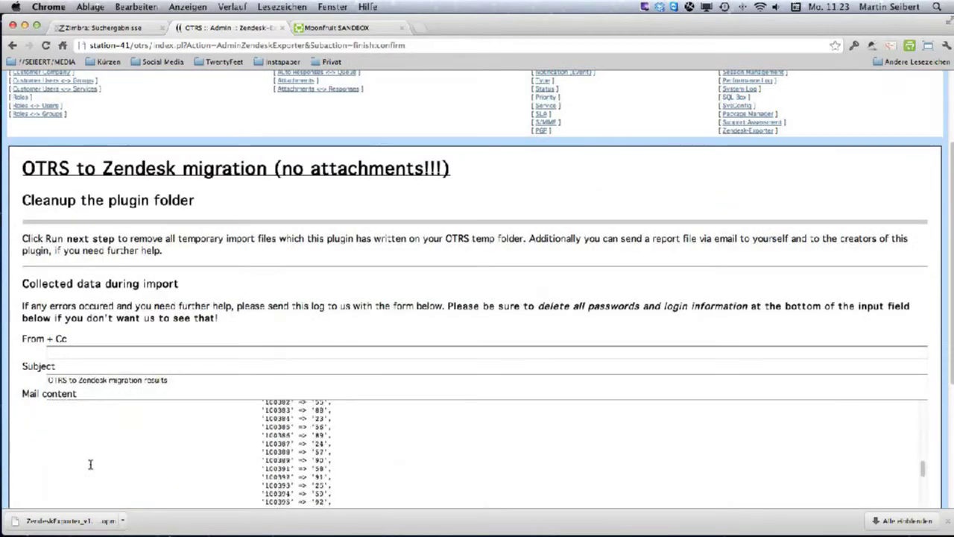
{"action": "scroll", "coordinate": [90, 465], "scroll_direction": "down", "scroll_amount": 5}
{"action": "left_click", "coordinate": [75, 438]}
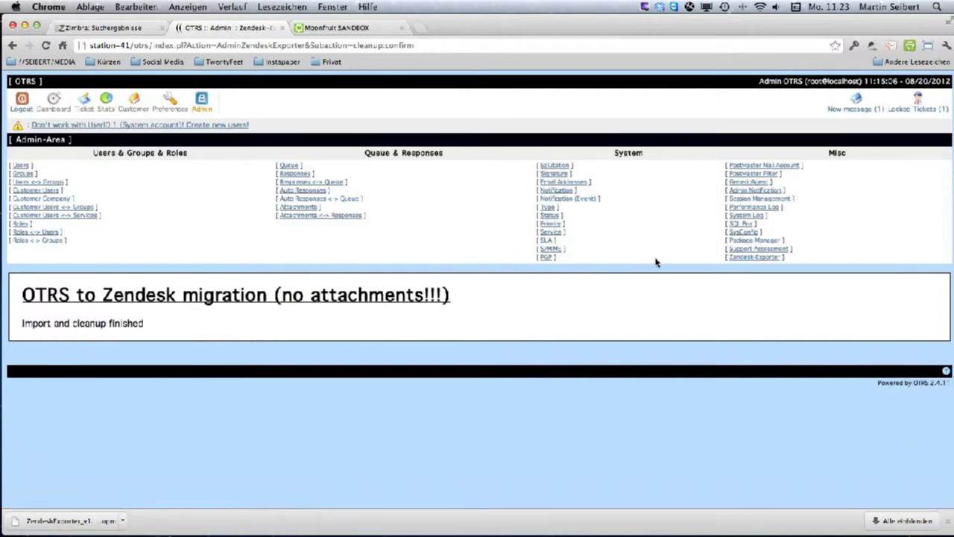
Restart the Zendesk-Exporter migration in Test mode and run the OTRS data export step.
{"action": "left_click", "coordinate": [753, 257]}
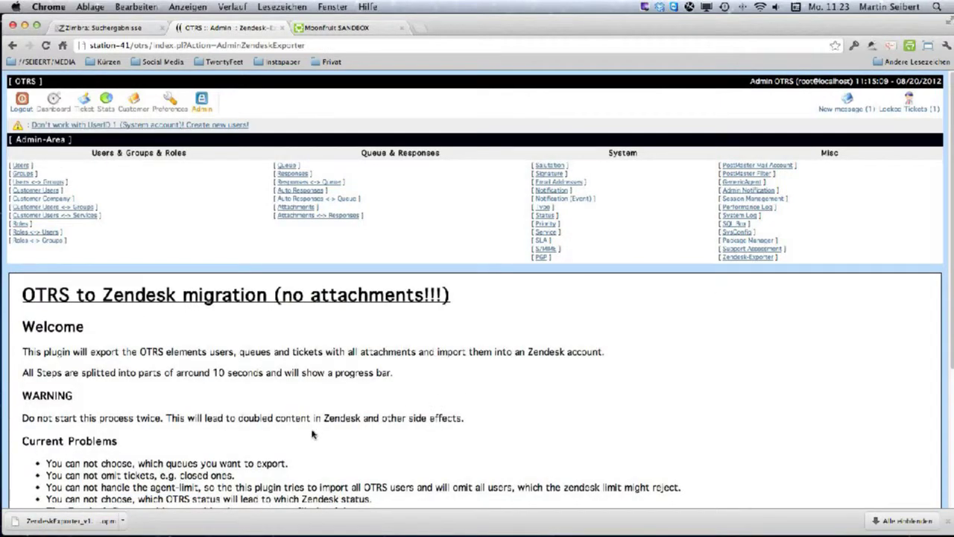
{"action": "scroll", "coordinate": [311, 434], "scroll_direction": "down", "scroll_amount": 4}
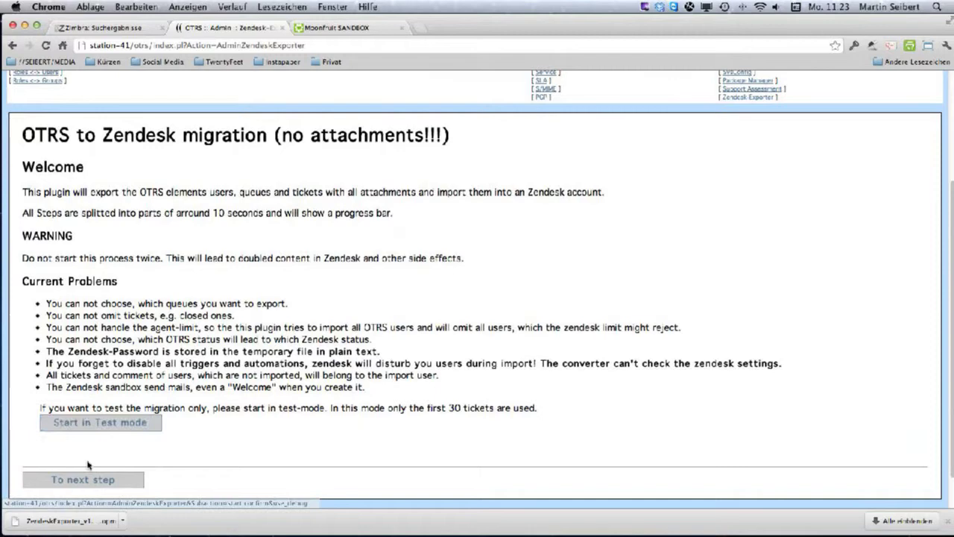
{"action": "left_click", "coordinate": [113, 426]}
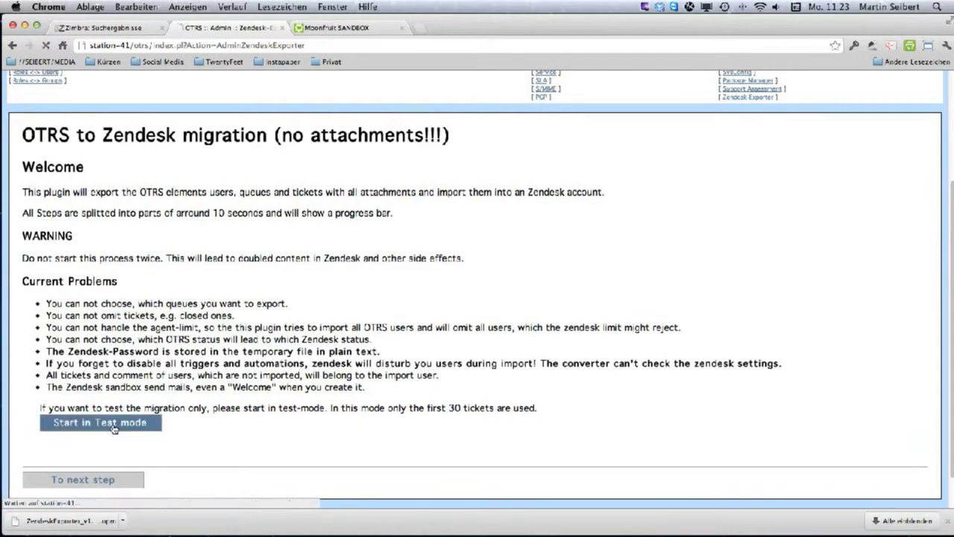
{"action": "left_click", "coordinate": [91, 383]}
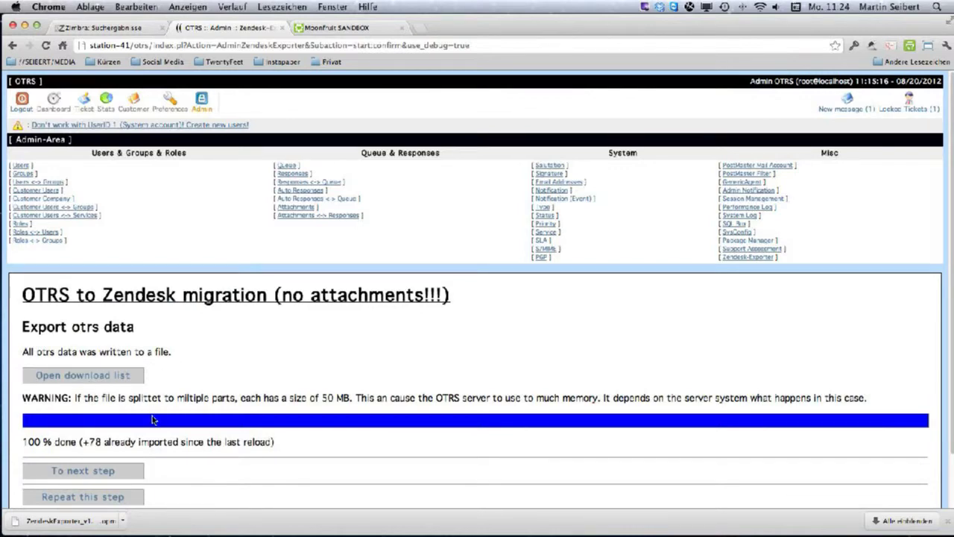
Advance from the 100% finished export to the Migration settings form.
{"action": "scroll", "coordinate": [152, 420], "scroll_direction": "down", "scroll_amount": 1}
{"action": "left_click", "coordinate": [112, 464]}
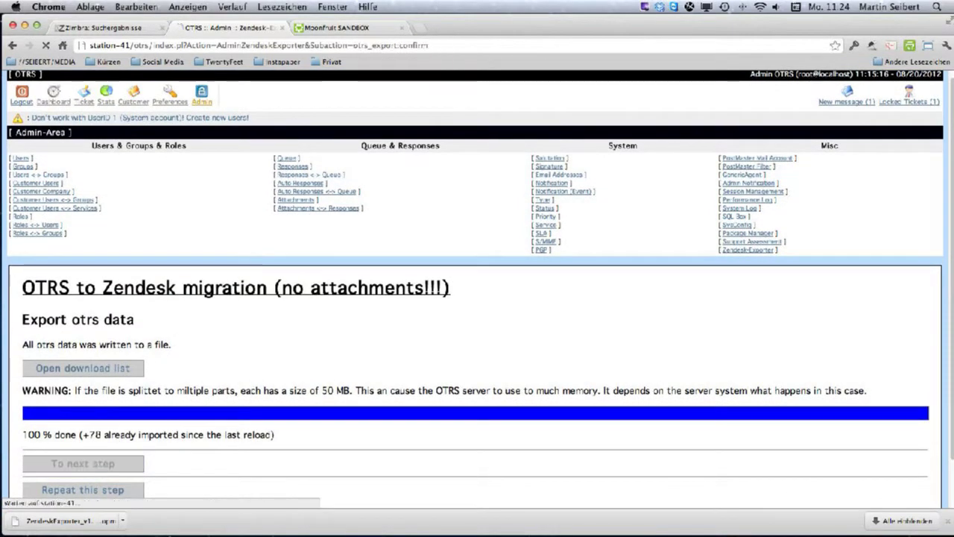
{"action": "scroll", "coordinate": [176, 412], "scroll_direction": "down", "scroll_amount": 5}
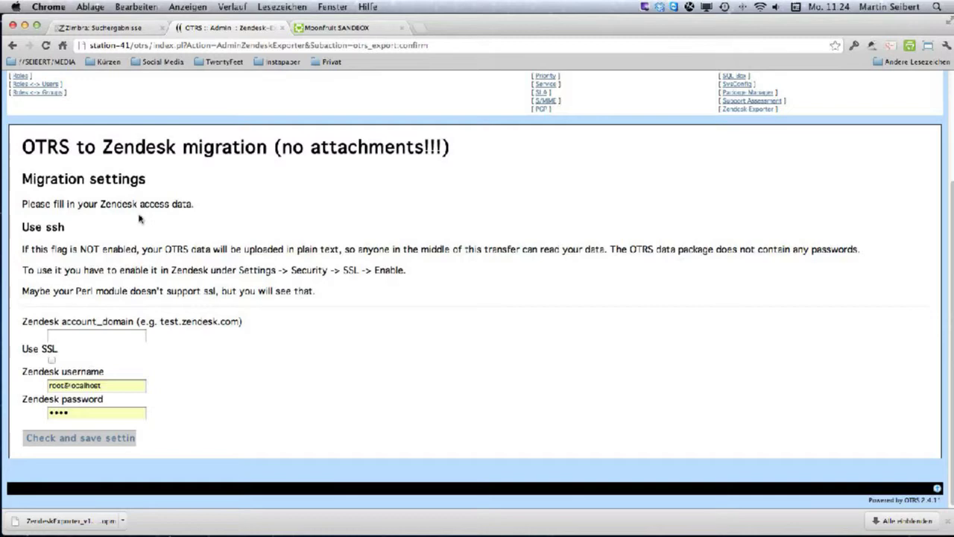
Log in to the Moonfruit SANDBOX Zendesk with the suggested work e-mail and password.
{"action": "left_click", "coordinate": [358, 31]}
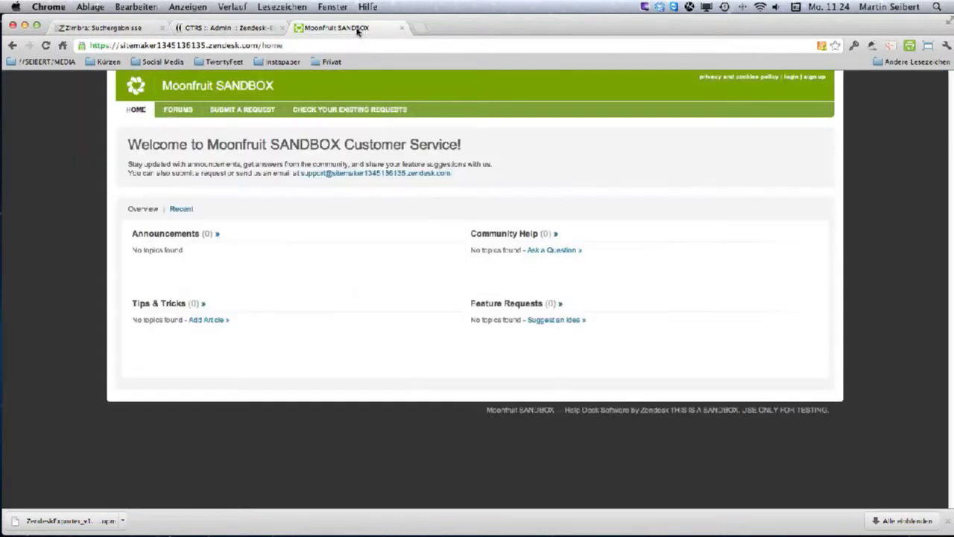
{"action": "left_click", "coordinate": [815, 78]}
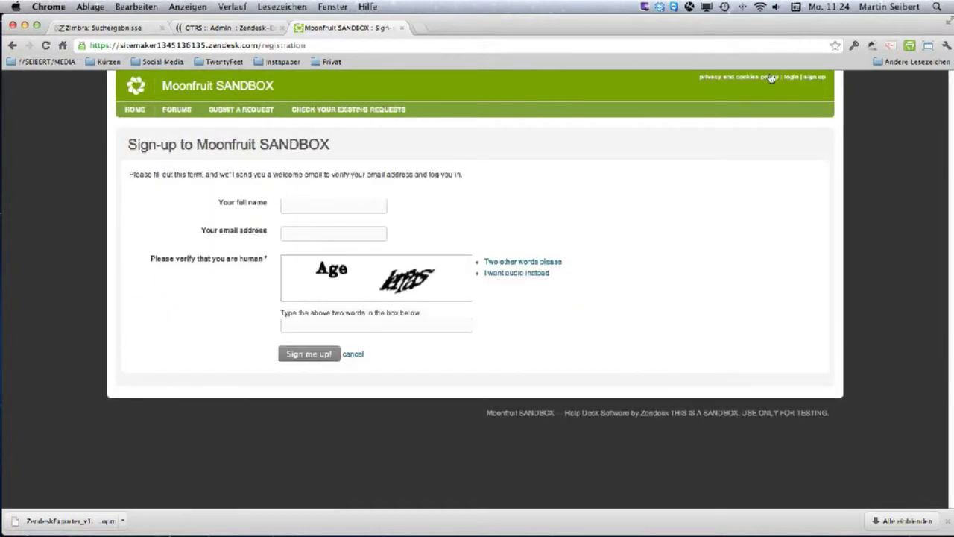
{"action": "left_click", "coordinate": [791, 77]}
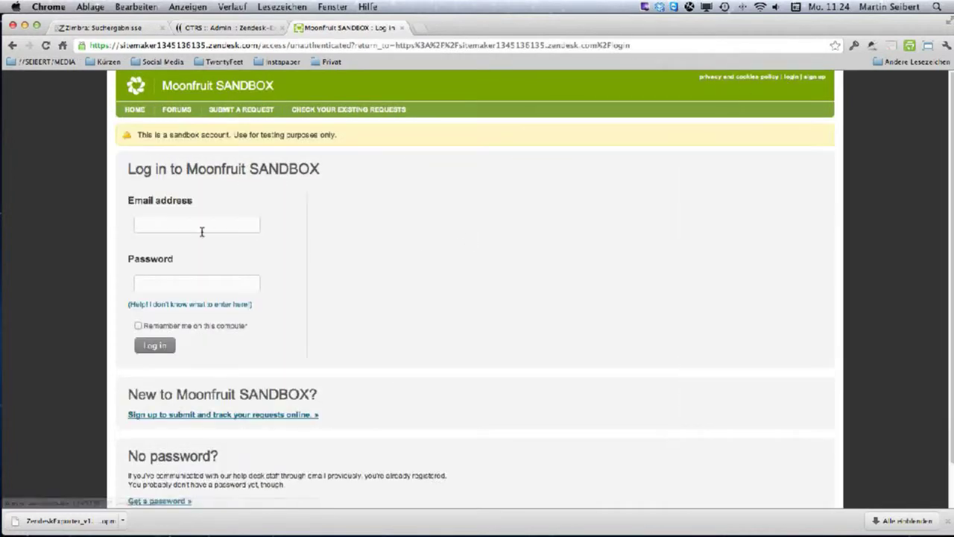
{"action": "left_click", "coordinate": [176, 228]}
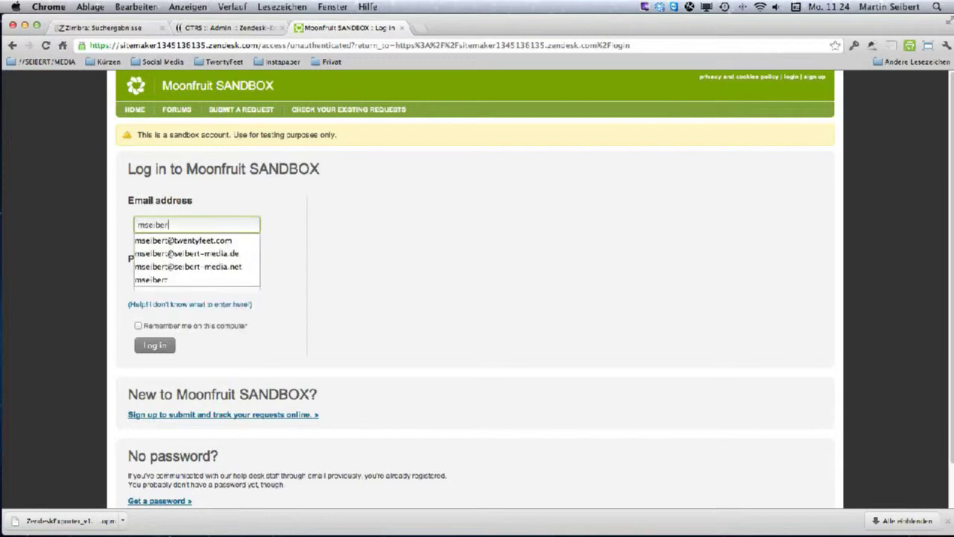
{"action": "key", "text": "Down"}
{"action": "key", "text": "Down"}
{"action": "key", "text": "Down"}
{"action": "key", "text": "Down"}
{"action": "key", "text": "Up"}
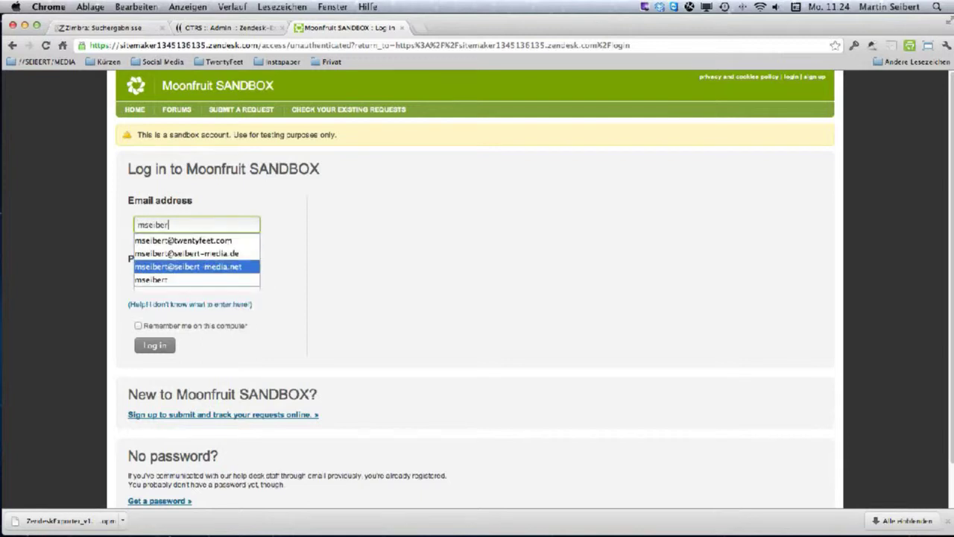
{"action": "key", "text": "Return"}
{"action": "left_click", "coordinate": [168, 281]}
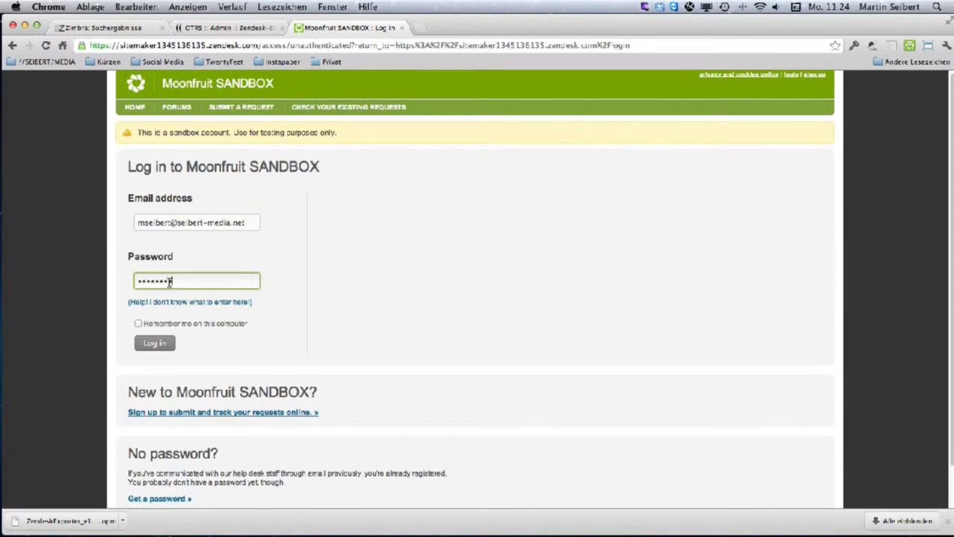
{"action": "left_click", "coordinate": [154, 343]}
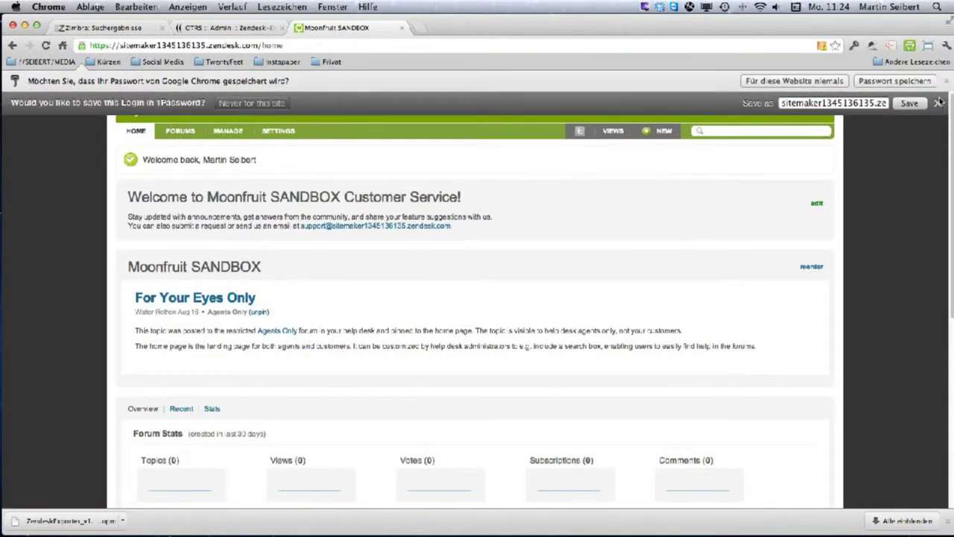
Dismiss both save-password offers and select the sandbox account domain in the address bar.
{"action": "left_click", "coordinate": [939, 103]}
{"action": "left_click", "coordinate": [946, 81]}
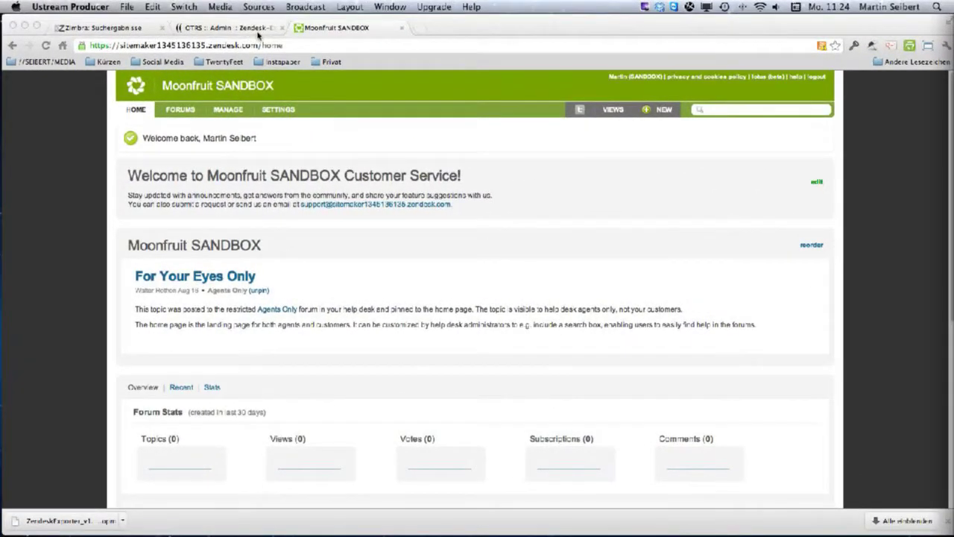
{"action": "left_click", "coordinate": [258, 41]}
{"action": "left_click", "coordinate": [255, 46]}
{"action": "left_click_drag", "start_coordinate": [259, 45], "coordinate": [261, 45]}
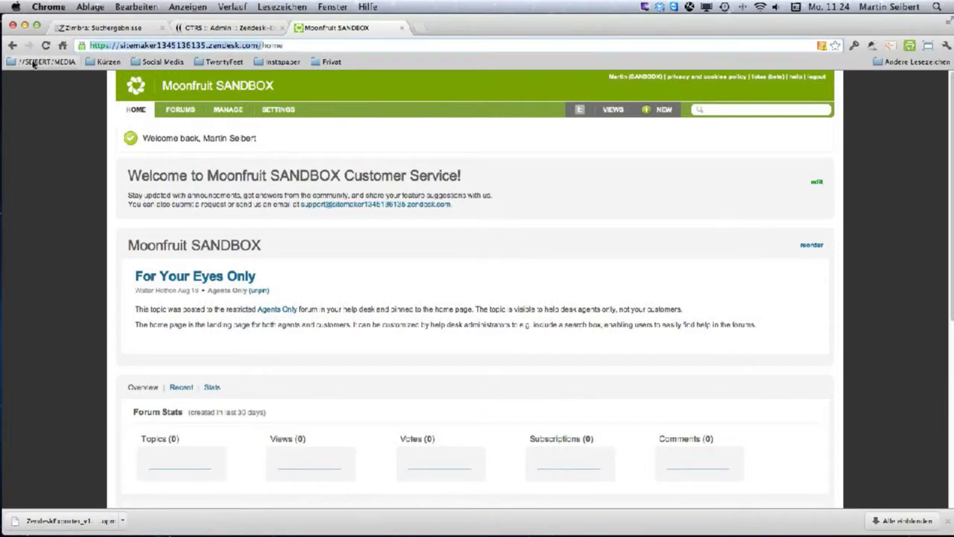
In OTRS, enable Use SSL and paste the sandbox domain into account_domain.
{"action": "left_click", "coordinate": [233, 27]}
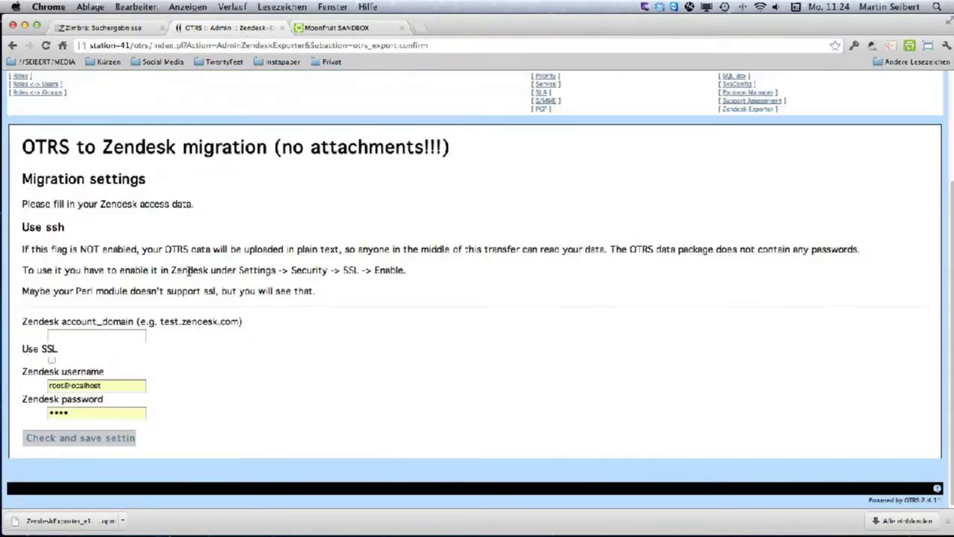
{"action": "left_click", "coordinate": [51, 360]}
{"action": "left_click", "coordinate": [60, 335]}
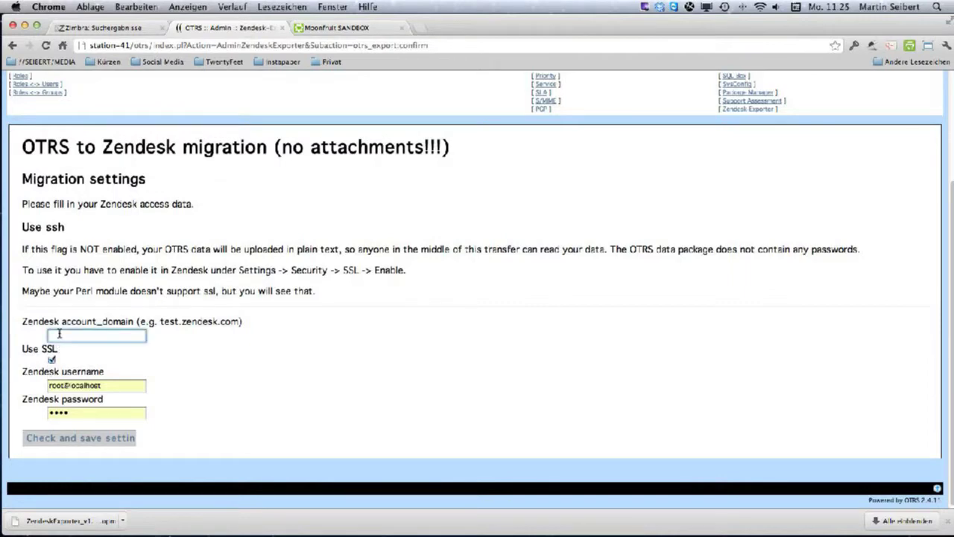
{"action": "type", "text": "345136135.zendesk.com/"}
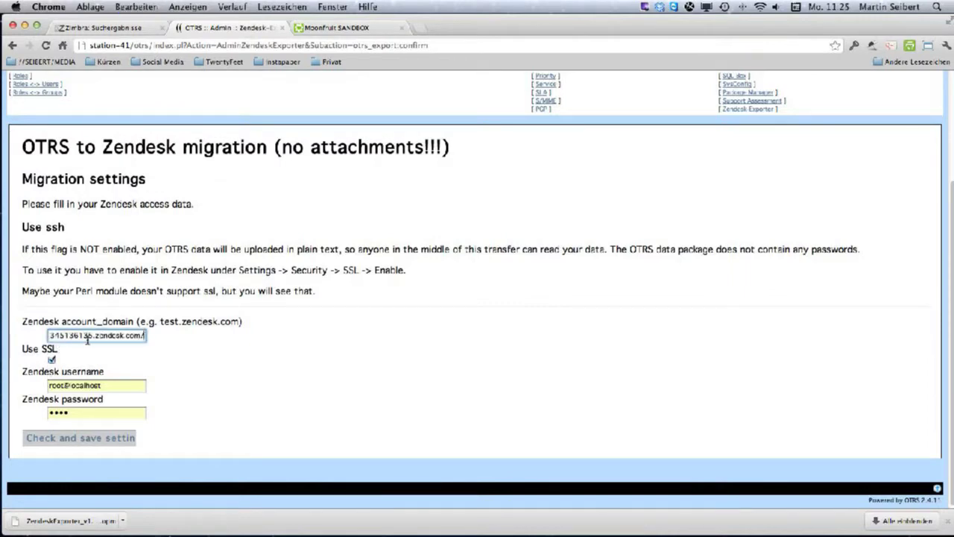
{"action": "key", "text": "super+Left"}
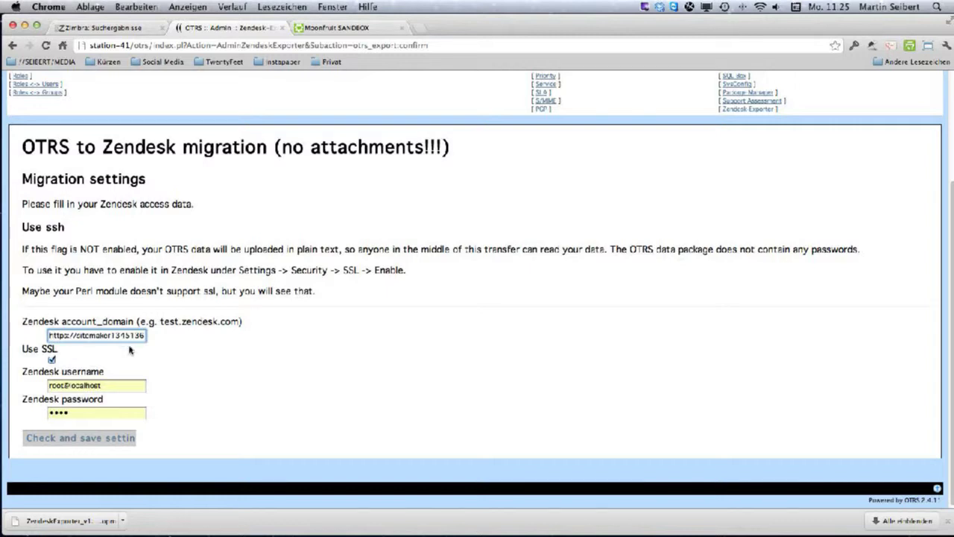
Replace the username with the agent's e-mail, enter the password, and check and save settings.
{"action": "triple_click", "coordinate": [88, 386]}
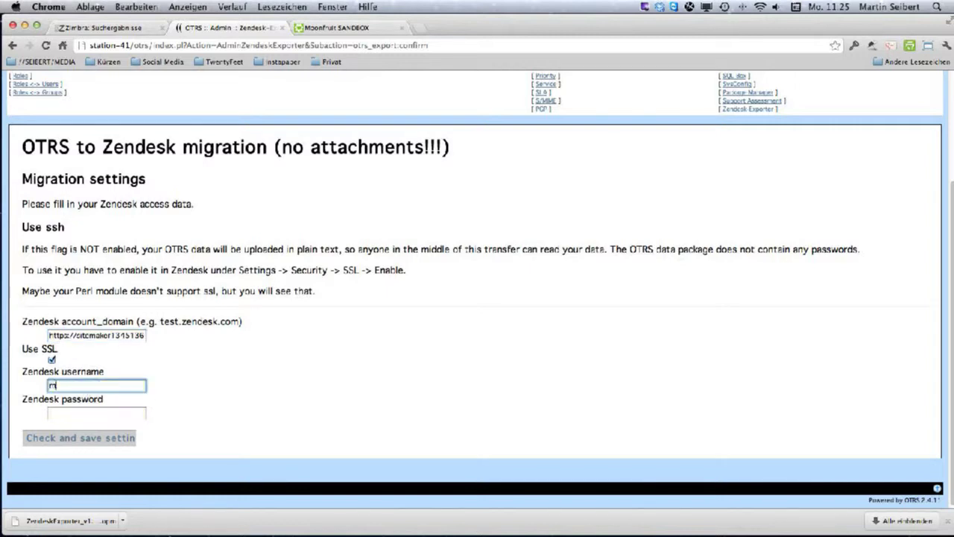
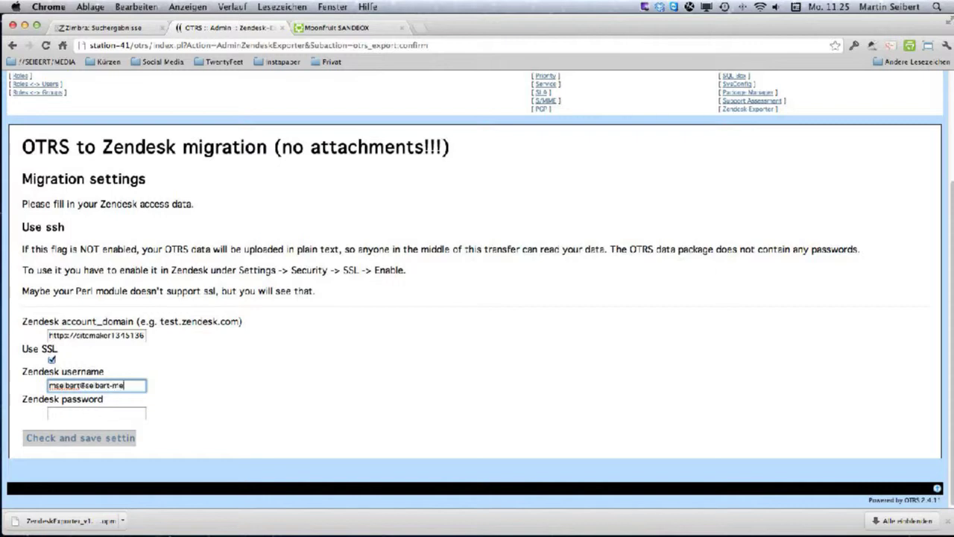
{"action": "key", "text": "Tab"}
{"action": "type", "text": "•"}
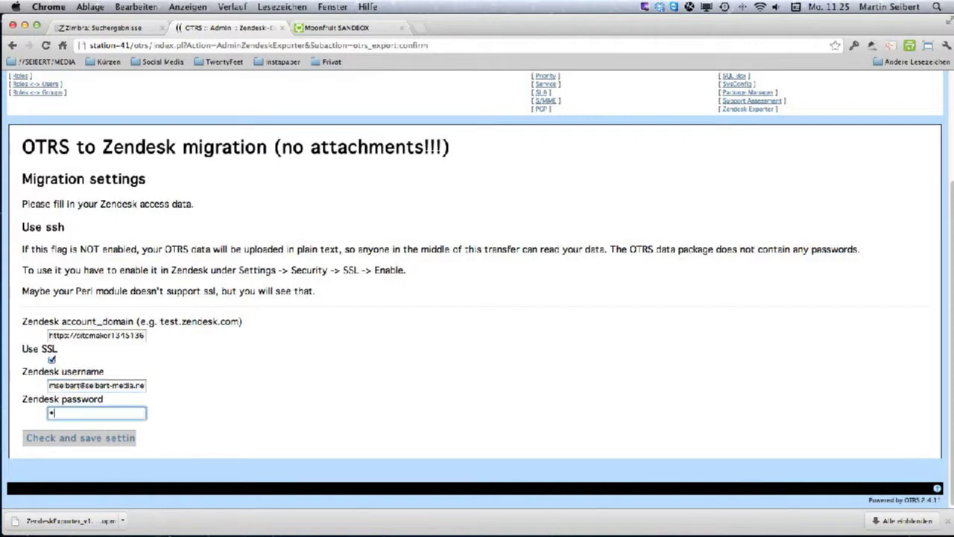
{"action": "type", "text": "•••"}
{"action": "left_click", "coordinate": [82, 439]}
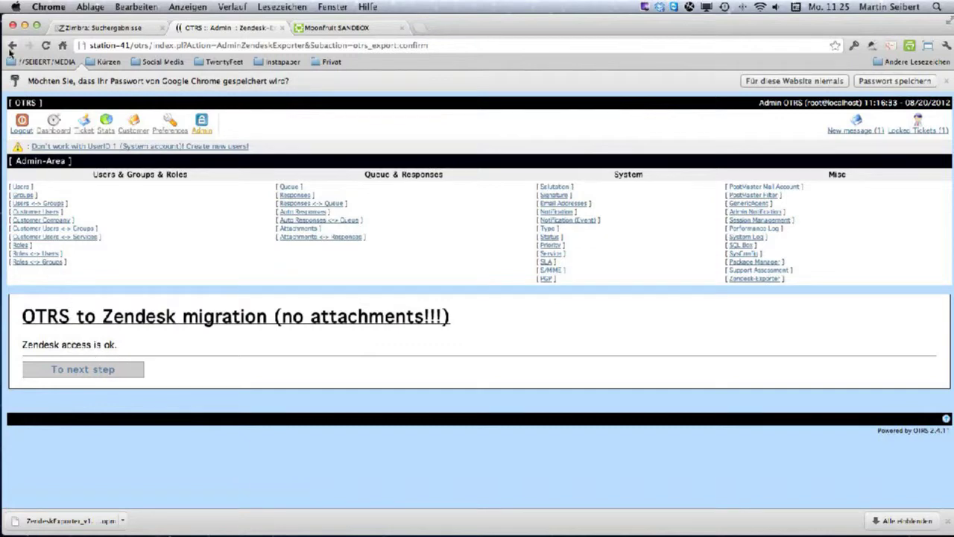
Decline saving the password, enter a deliberately wrong password, and resubmit the access check.
{"action": "left_click", "coordinate": [825, 79]}
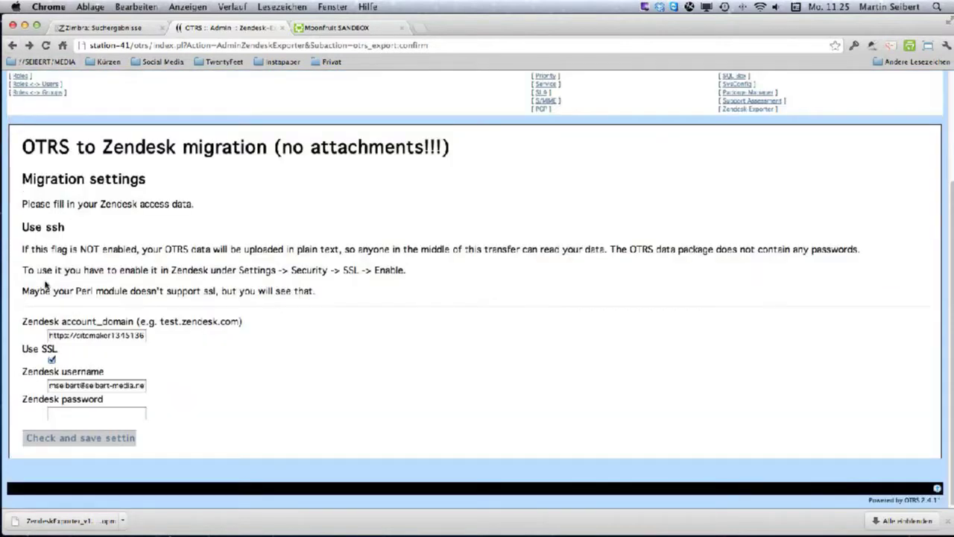
{"action": "left_click", "coordinate": [72, 418]}
{"action": "type", "text": "a"}
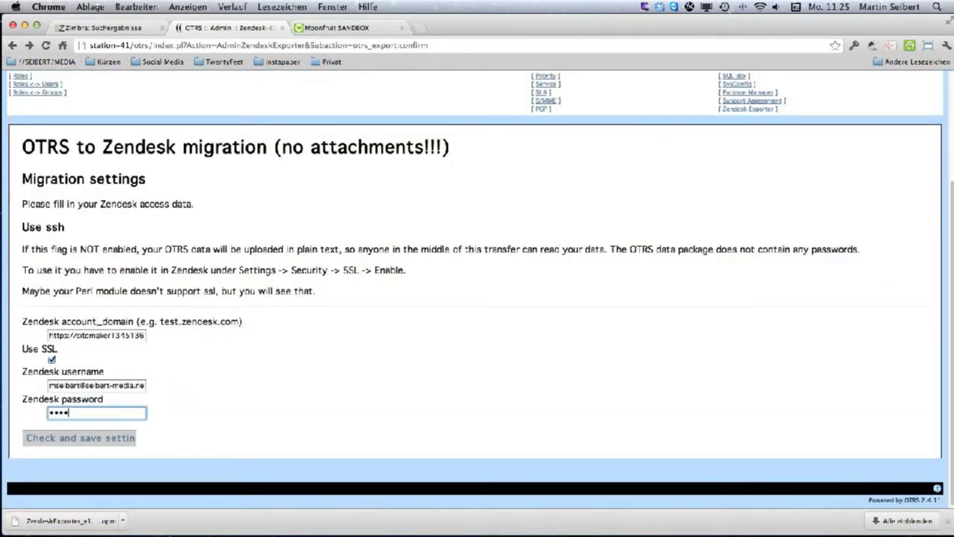
{"action": "type", "text": "abc"}
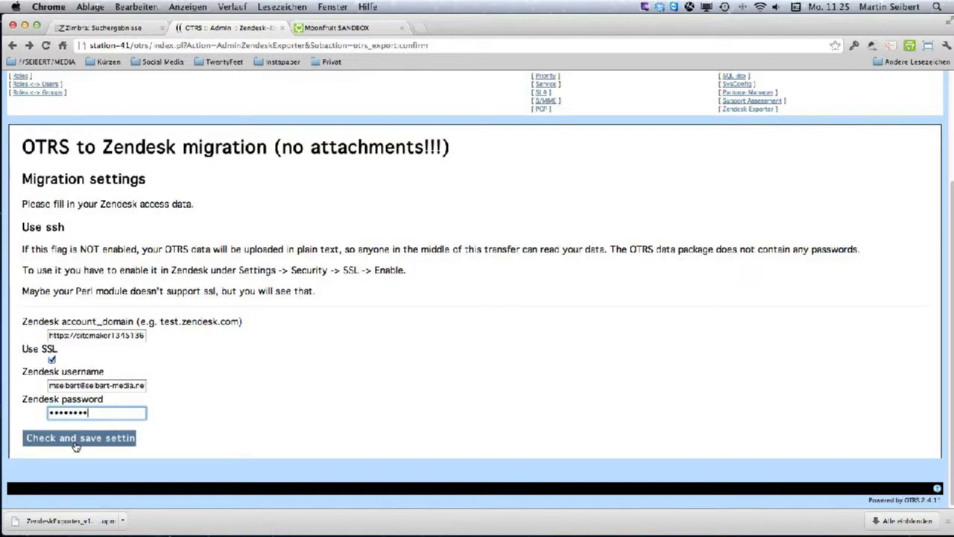
{"action": "left_click", "coordinate": [76, 446]}
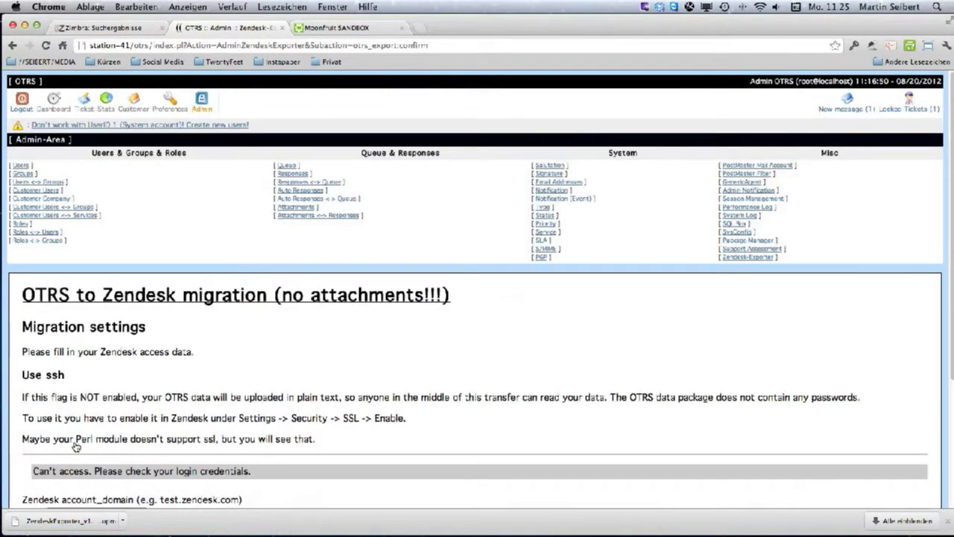
{"action": "scroll", "coordinate": [80, 407], "scroll_direction": "down", "scroll_amount": 3}
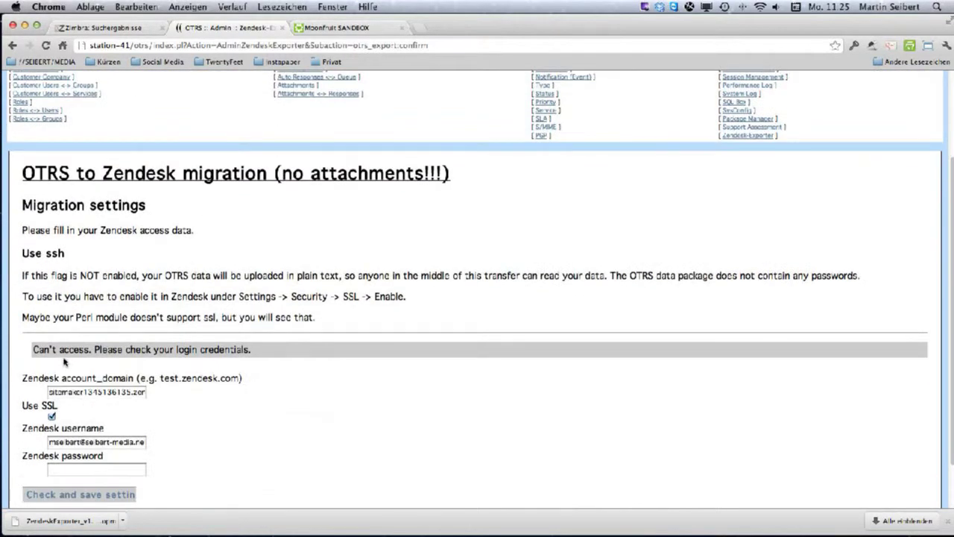